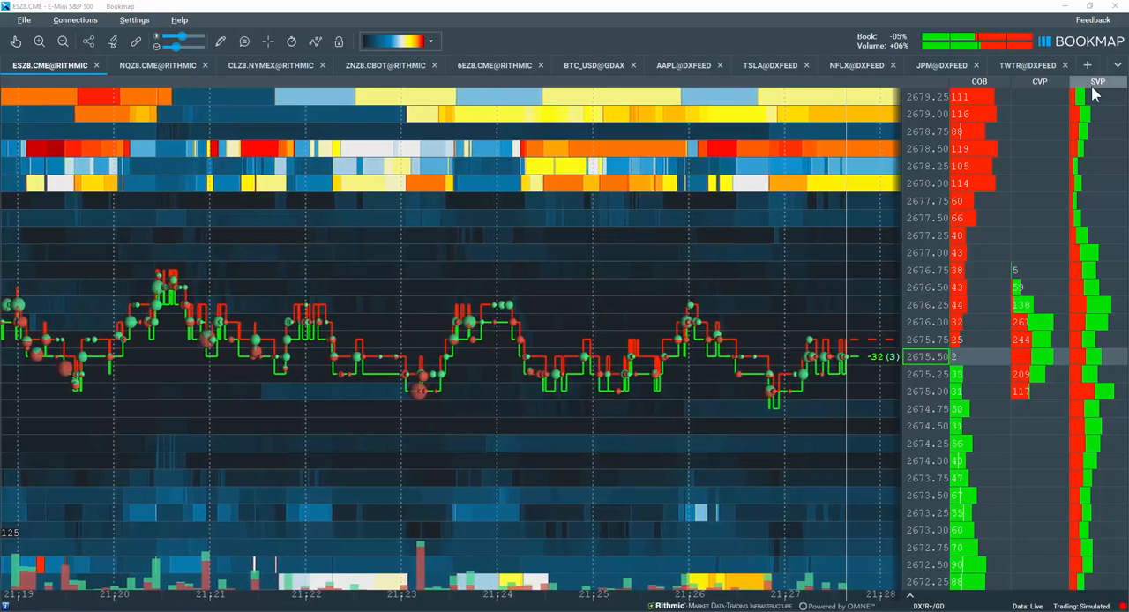
# Add a Time and Sales column to the ES chart from the column context menu
pyautogui.rightClick(1090, 174)
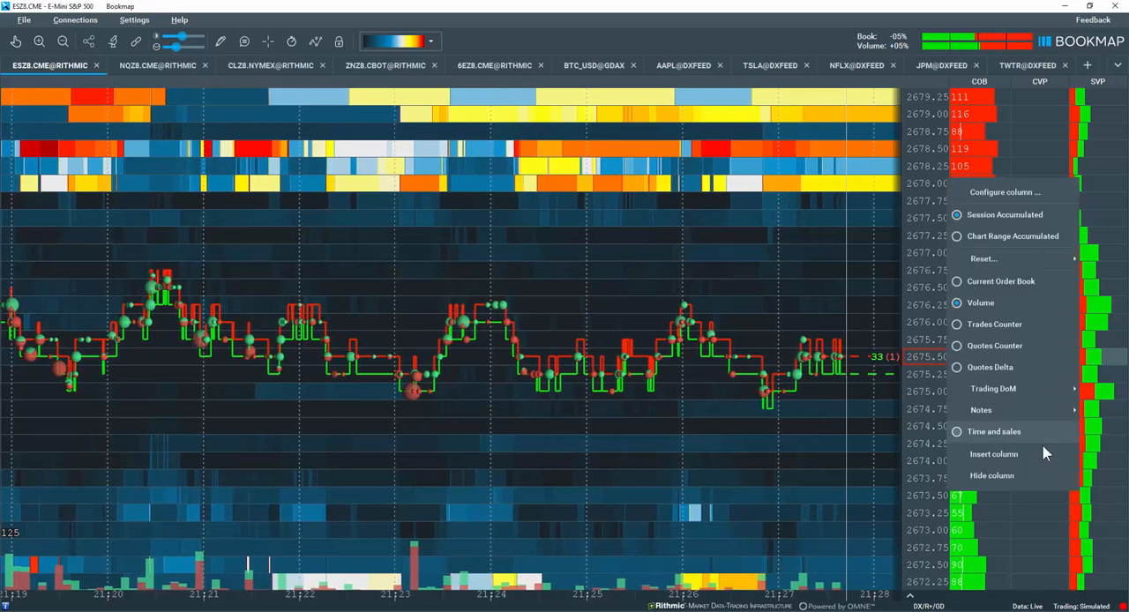
pyautogui.click(982, 431)
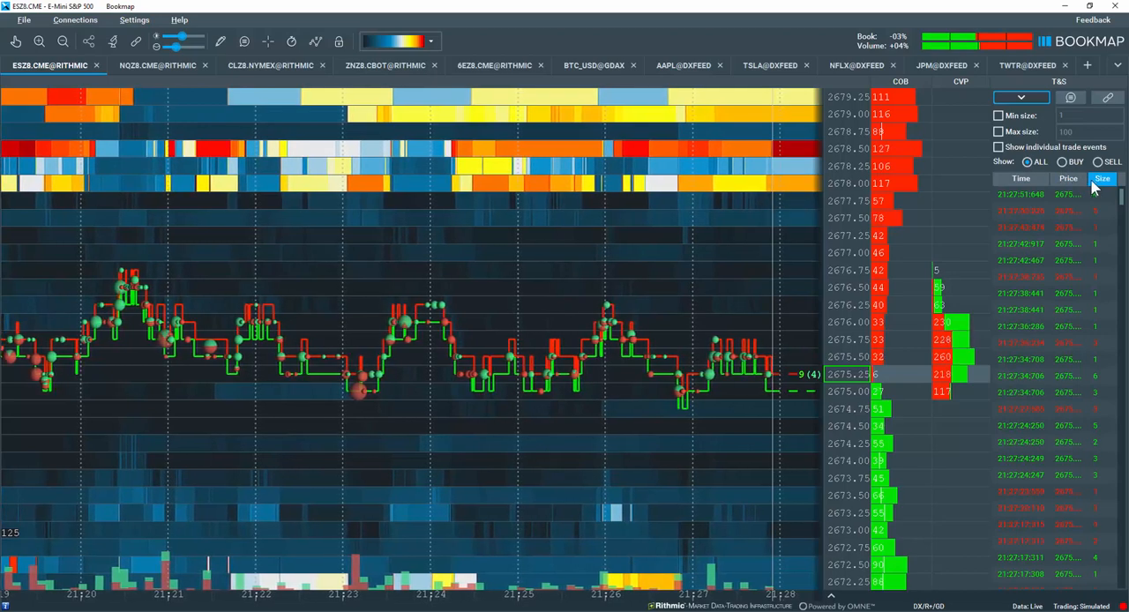
# Widen the Time and Sales column and resize its time field
pyautogui.moveTo(989, 84); pyautogui.dragTo(965, 83)
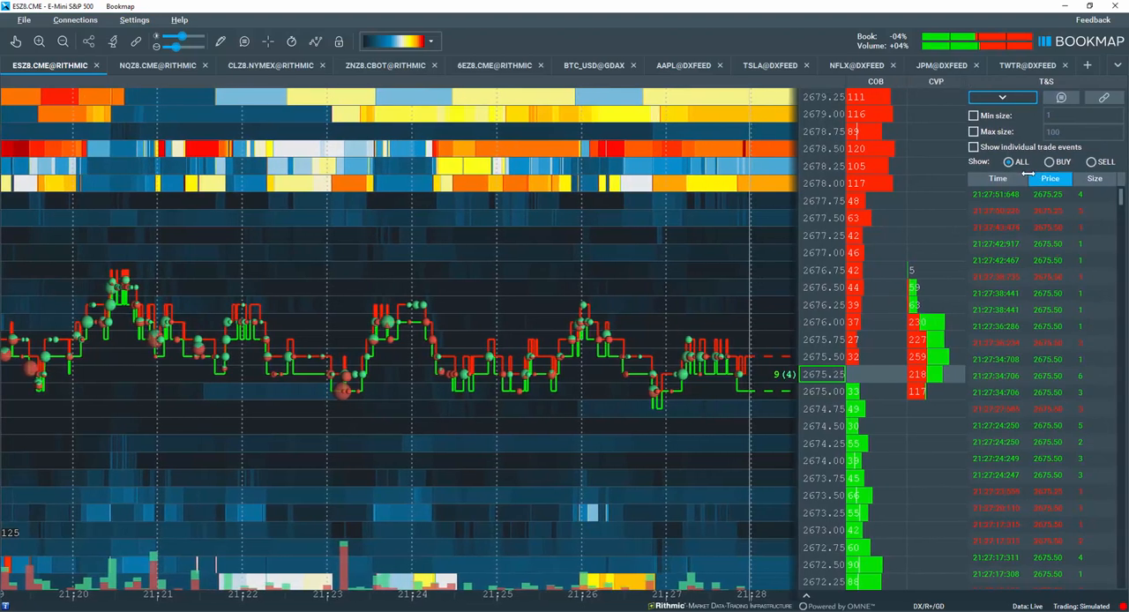
pyautogui.moveTo(1028, 178)
pyautogui.mouseDown()
pyautogui.moveTo(1019, 178)
pyautogui.moveTo(1085, 179)
pyautogui.mouseUp()
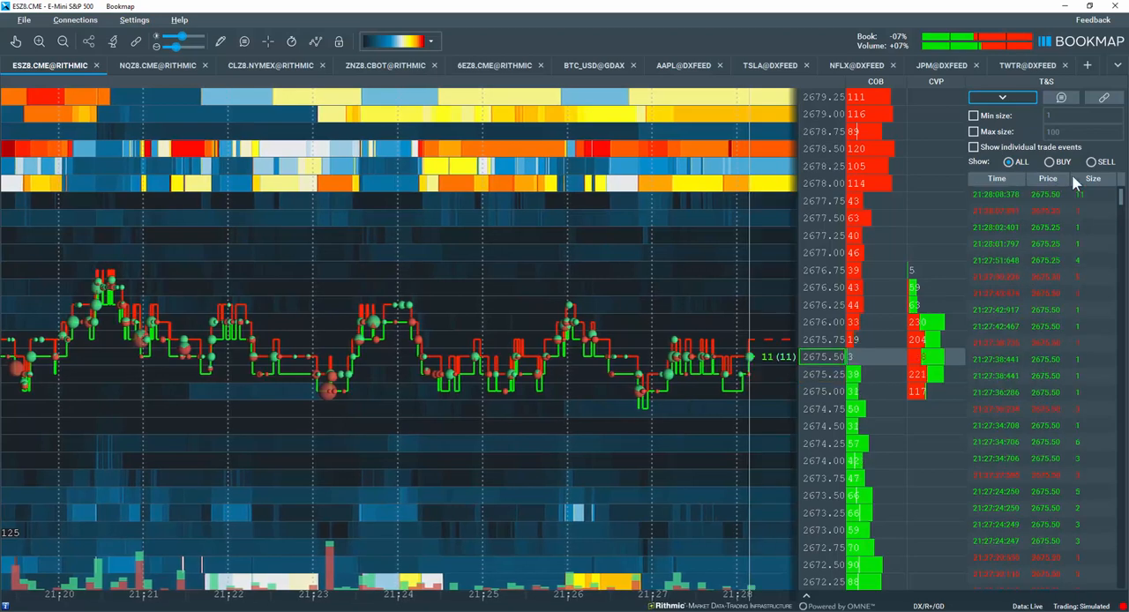
# Cycle the trade filter through Buy, Sell and back to All, then enable Min size and Max size filters
pyautogui.click(1051, 163)
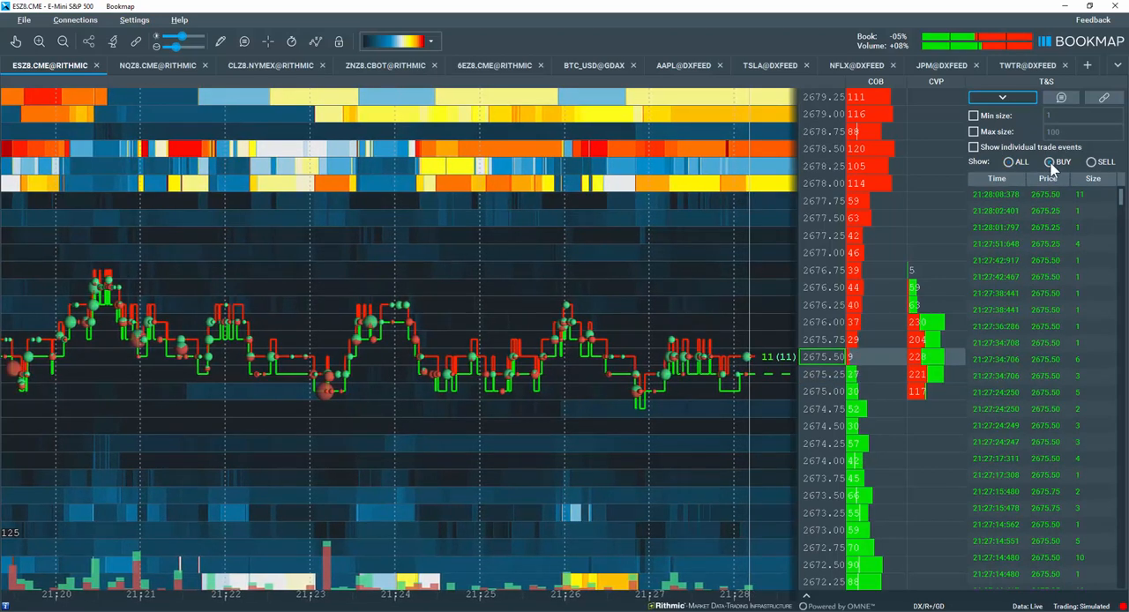
pyautogui.click(1092, 162)
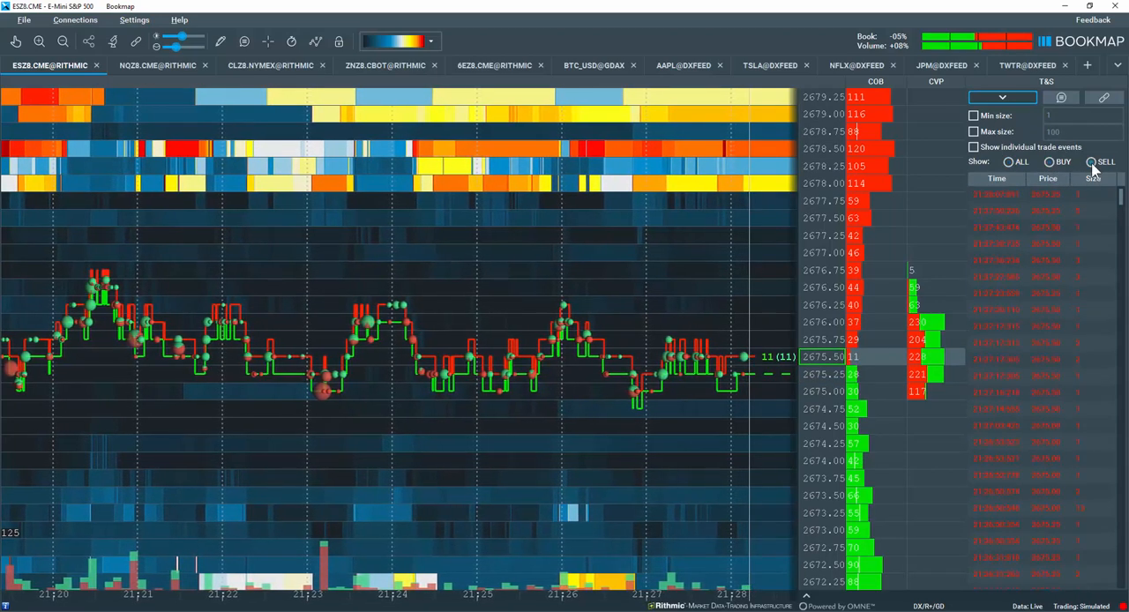
pyautogui.click(1012, 163)
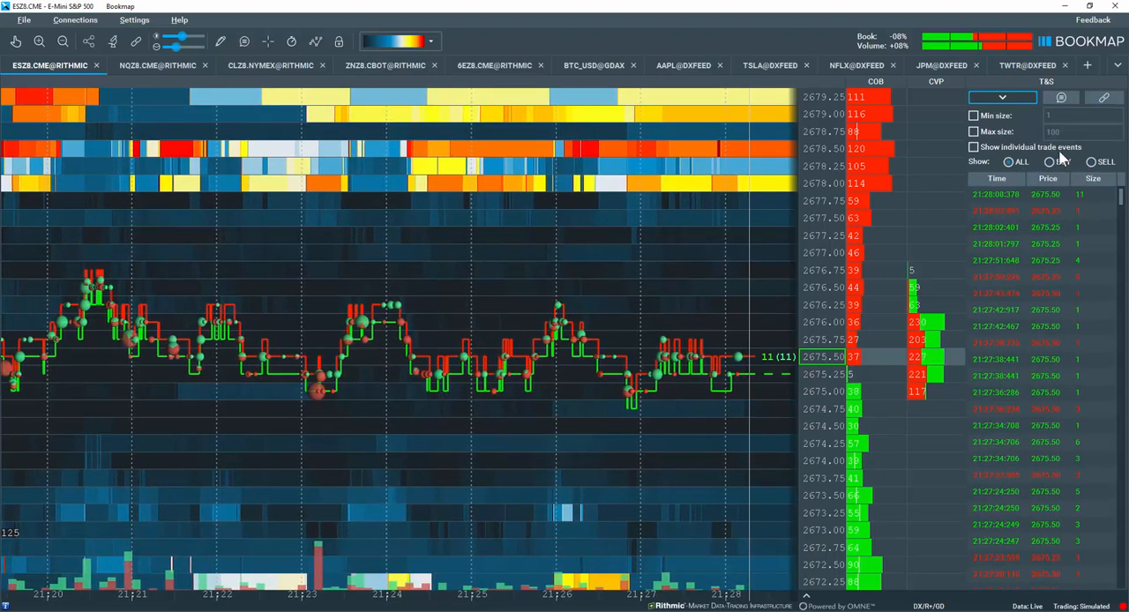
pyautogui.click(974, 115)
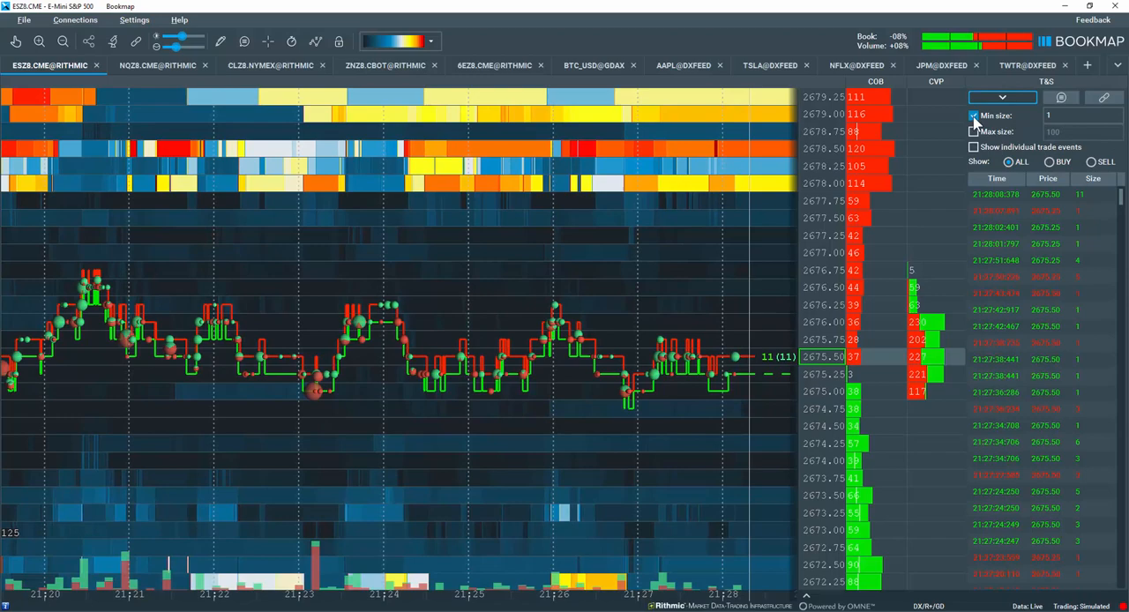
pyautogui.click(973, 131)
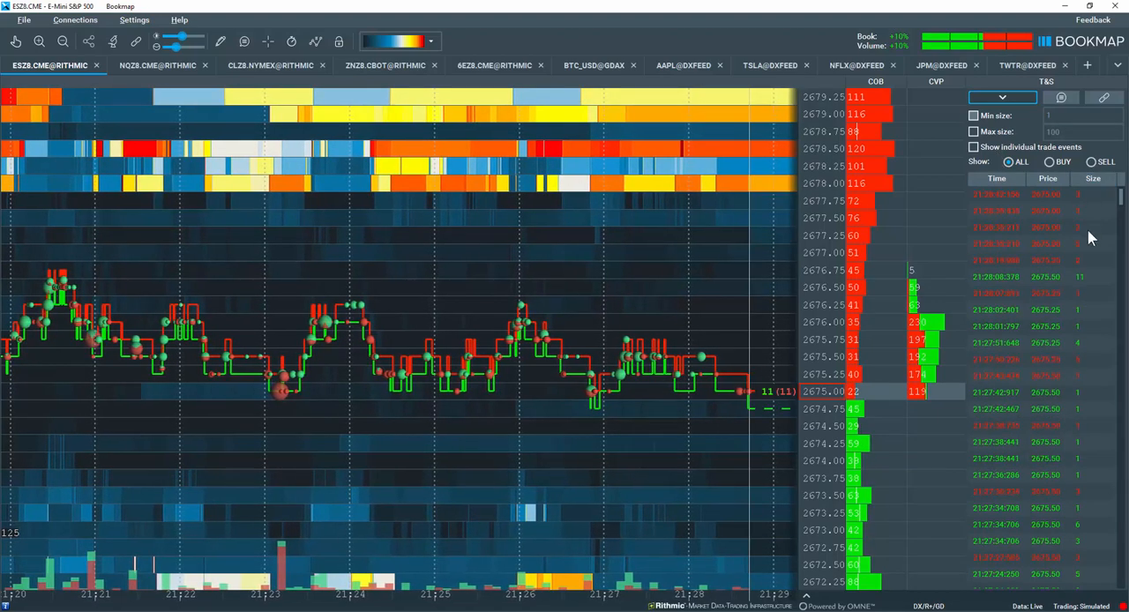
# Turn 'Show individual trade events' on, then back off so trades are grouped again
pyautogui.click(973, 147)
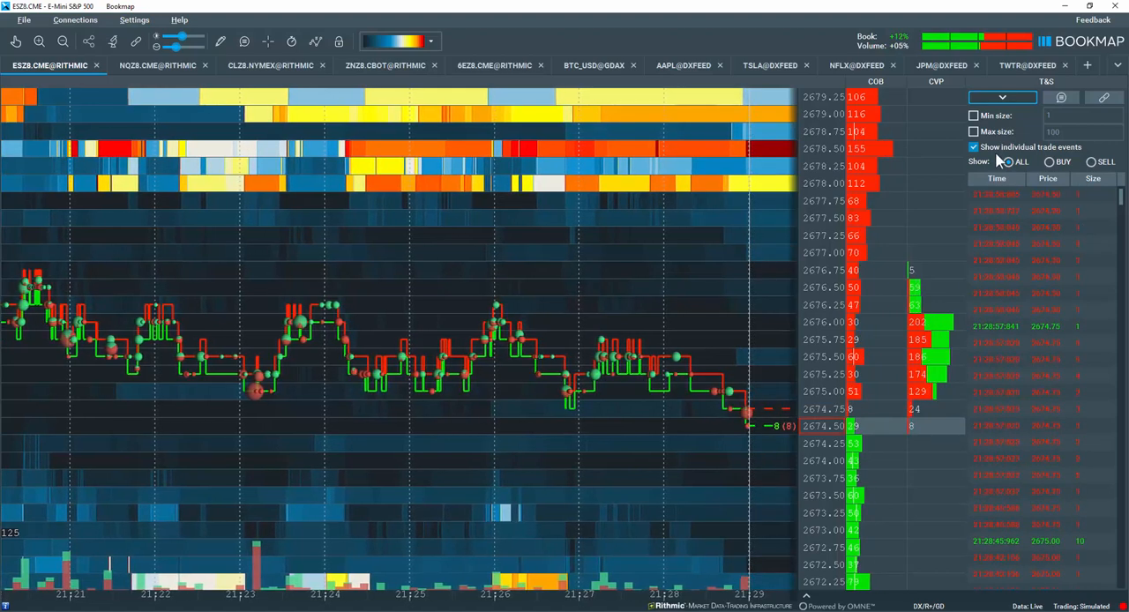
pyautogui.click(974, 148)
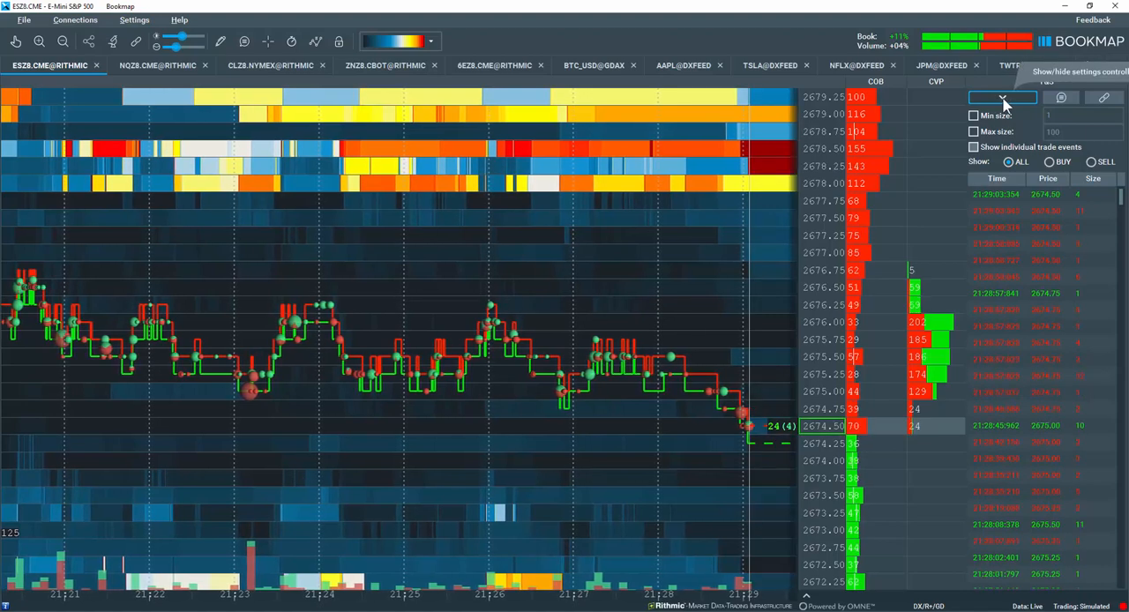
# Hide the Time and Sales filter settings, then start an export and cancel it without saving
pyautogui.click(1003, 99)
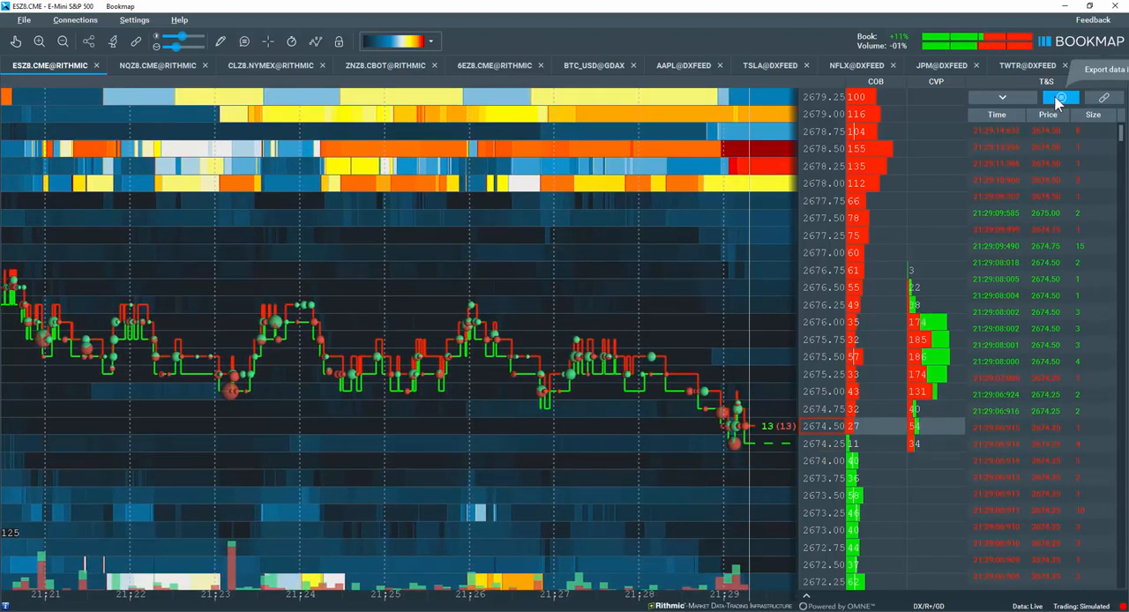
pyautogui.click(1060, 101)
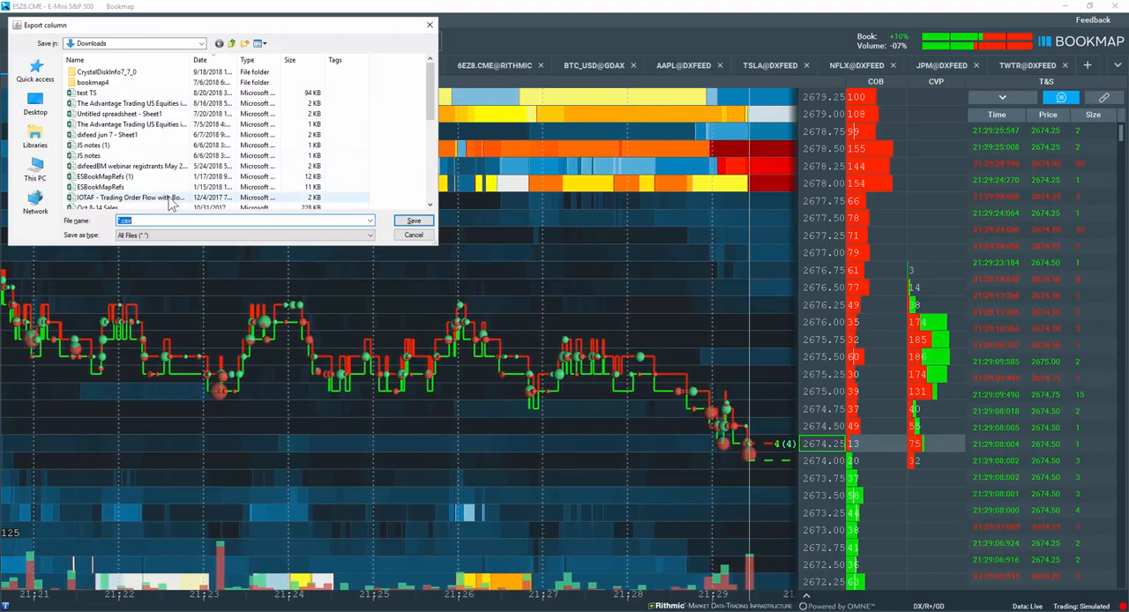
pyautogui.click(417, 236)
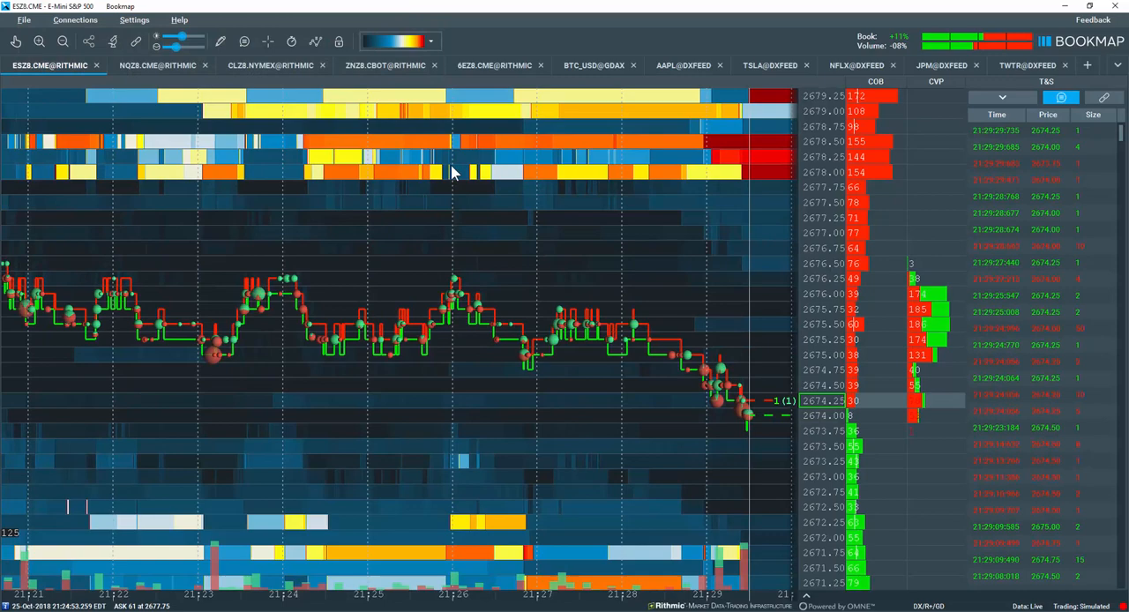
# Detach the ES Time and Sales list into a floating window, enlarge it and place it over the chart's left side
pyautogui.click(1104, 102)
pyautogui.moveTo(593, 198); pyautogui.dragTo(467, 134)
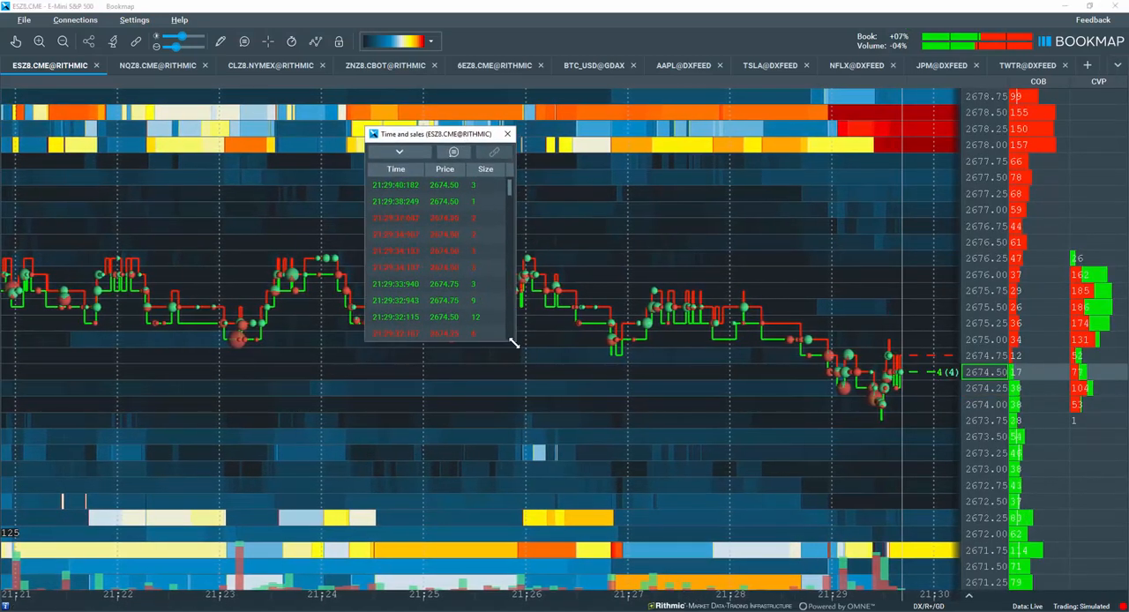
pyautogui.moveTo(514, 340); pyautogui.dragTo(600, 536)
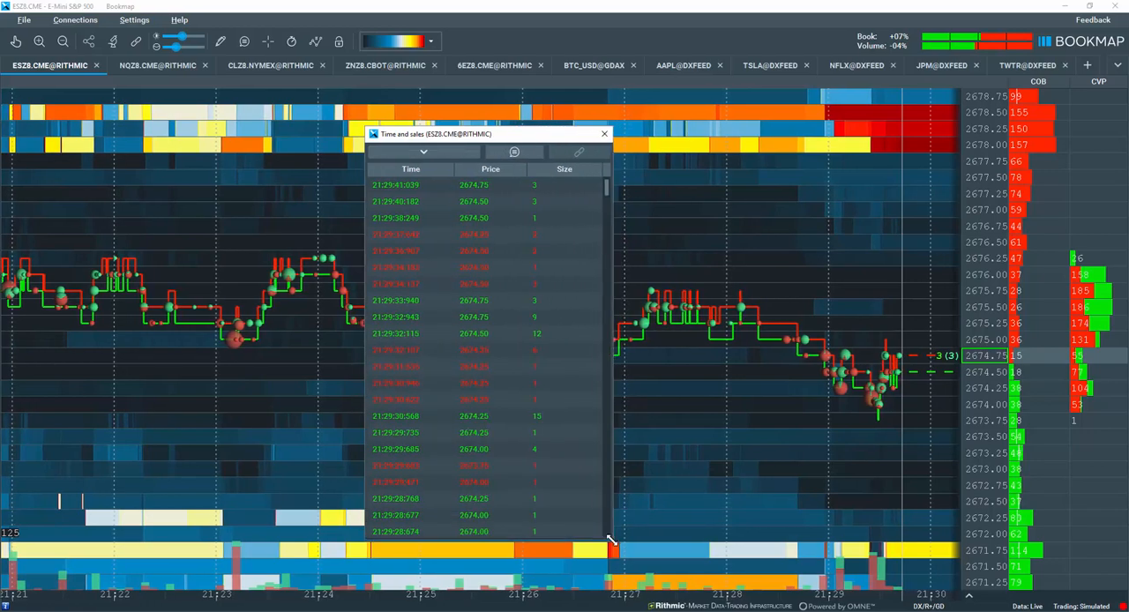
pyautogui.moveTo(507, 136); pyautogui.dragTo(240, 113)
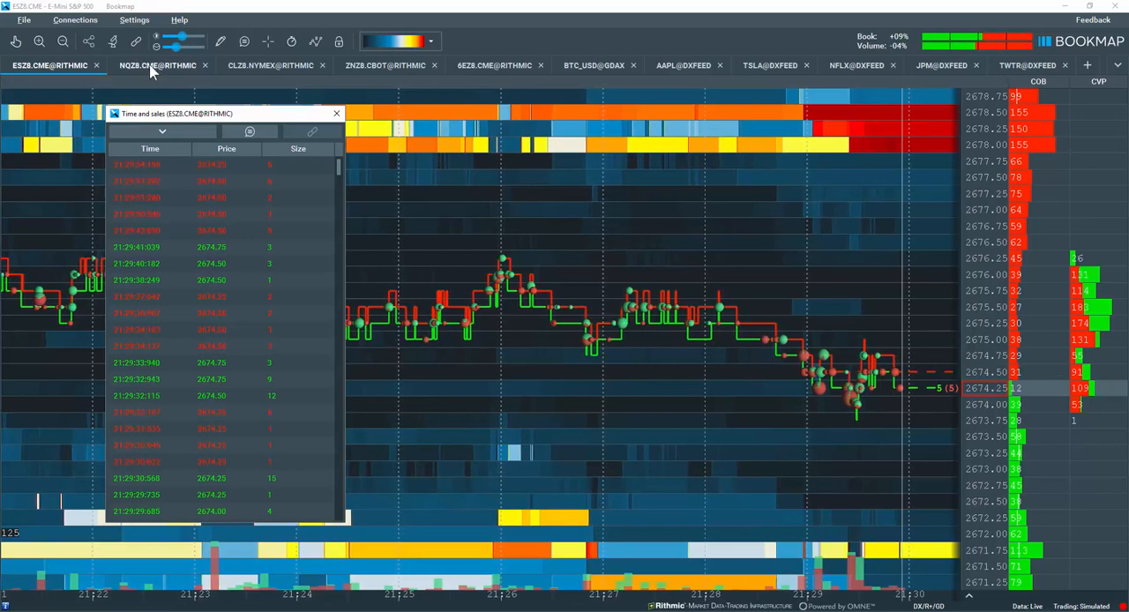
# Switch to the NQZ8 chart and add a Time and Sales column to it
pyautogui.click(150, 69)
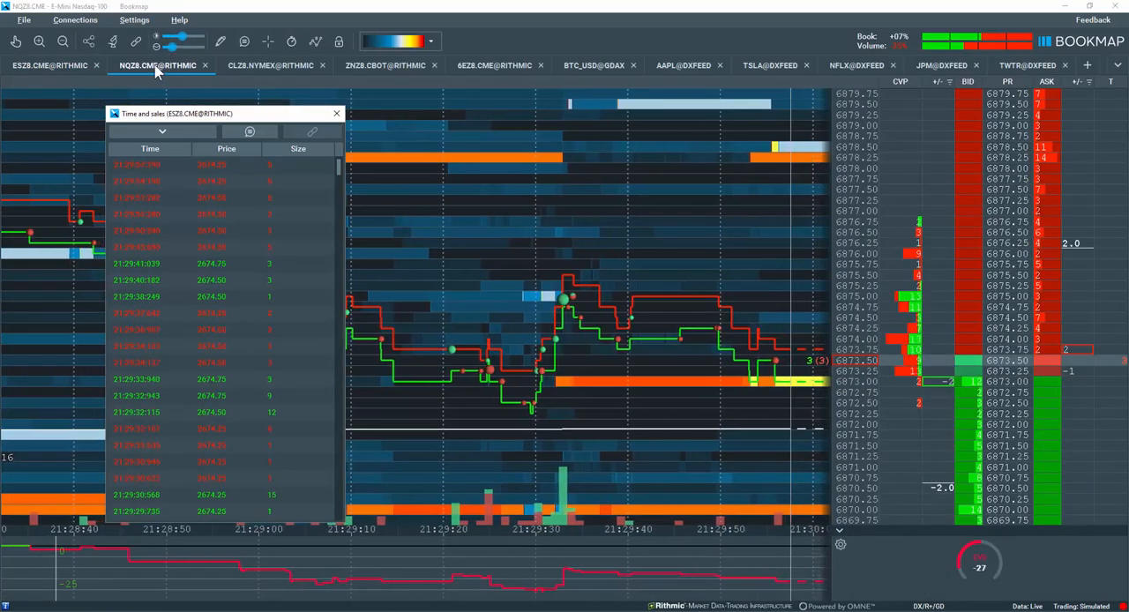
pyautogui.rightClick(908, 120)
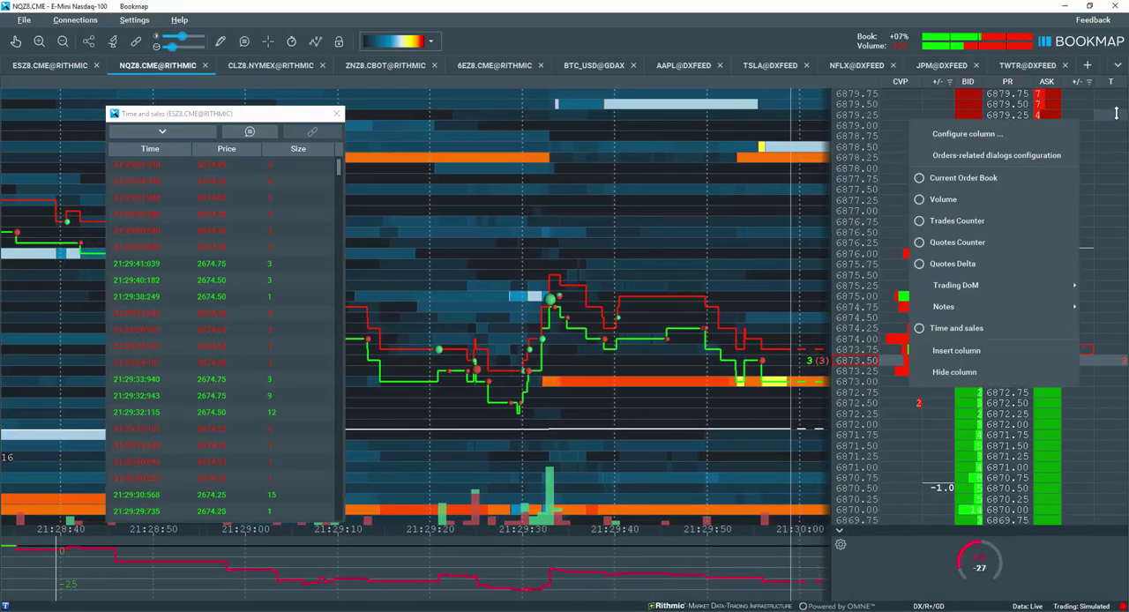
pyautogui.click(961, 332)
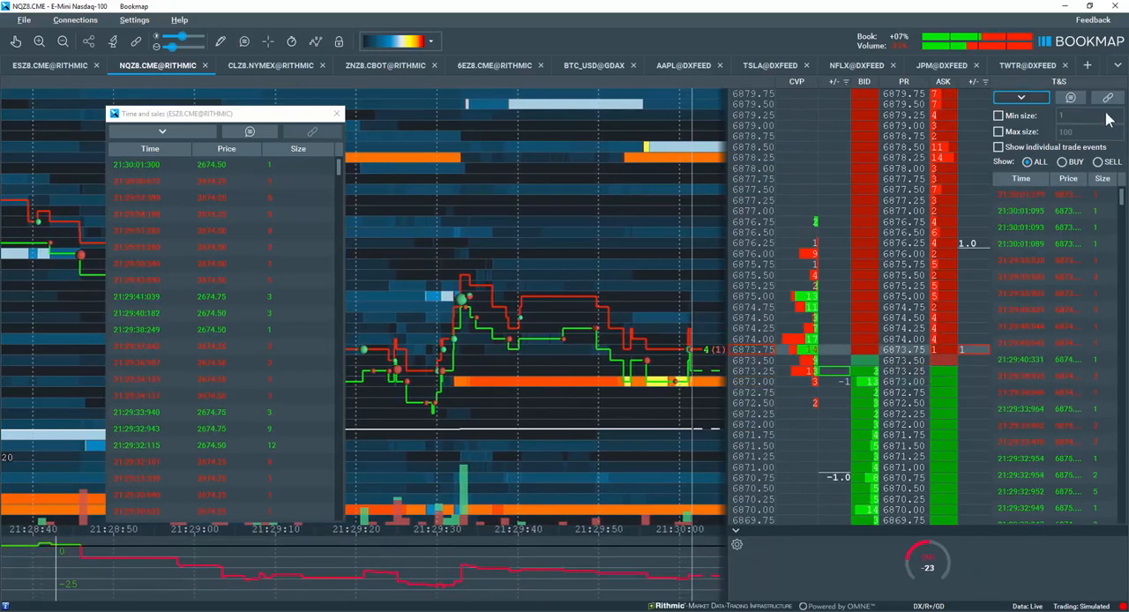
# Detach the NQ Time and Sales list into a floating window, enlarge it and position it beside the ES one
pyautogui.click(1109, 100)
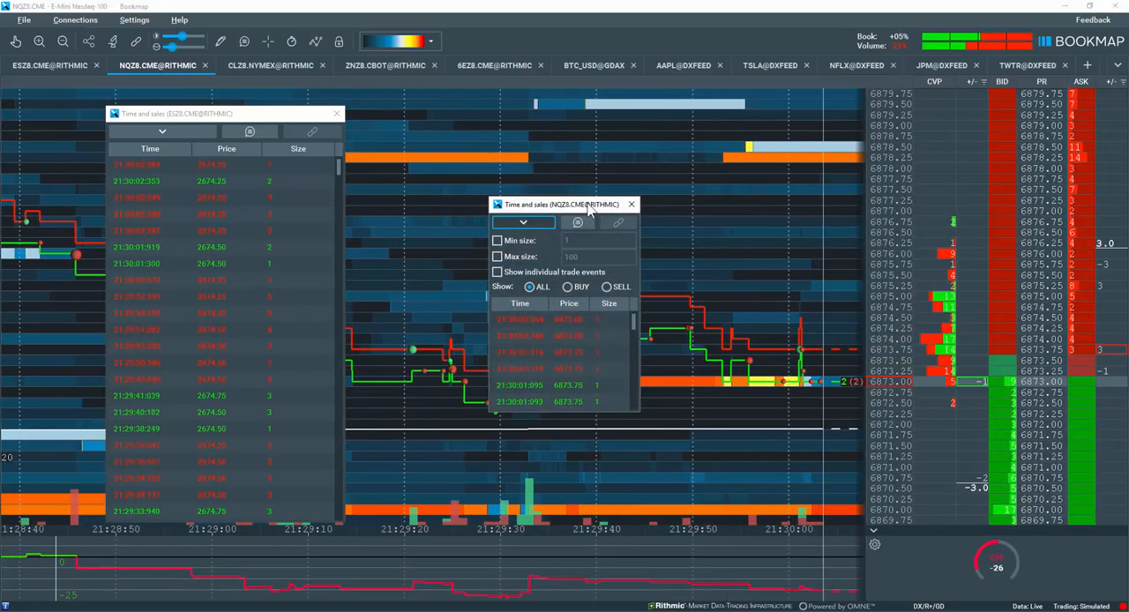
pyautogui.moveTo(659, 199)
pyautogui.mouseDown()
pyautogui.moveTo(467, 141)
pyautogui.moveTo(446, 109)
pyautogui.mouseUp()
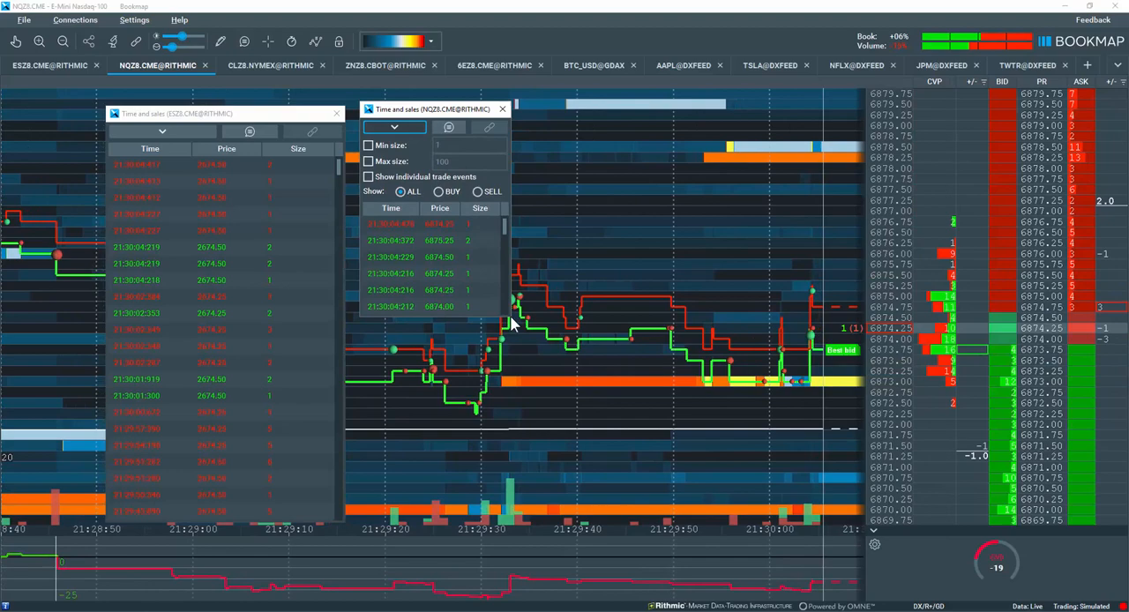
pyautogui.moveTo(509, 315); pyautogui.dragTo(552, 510)
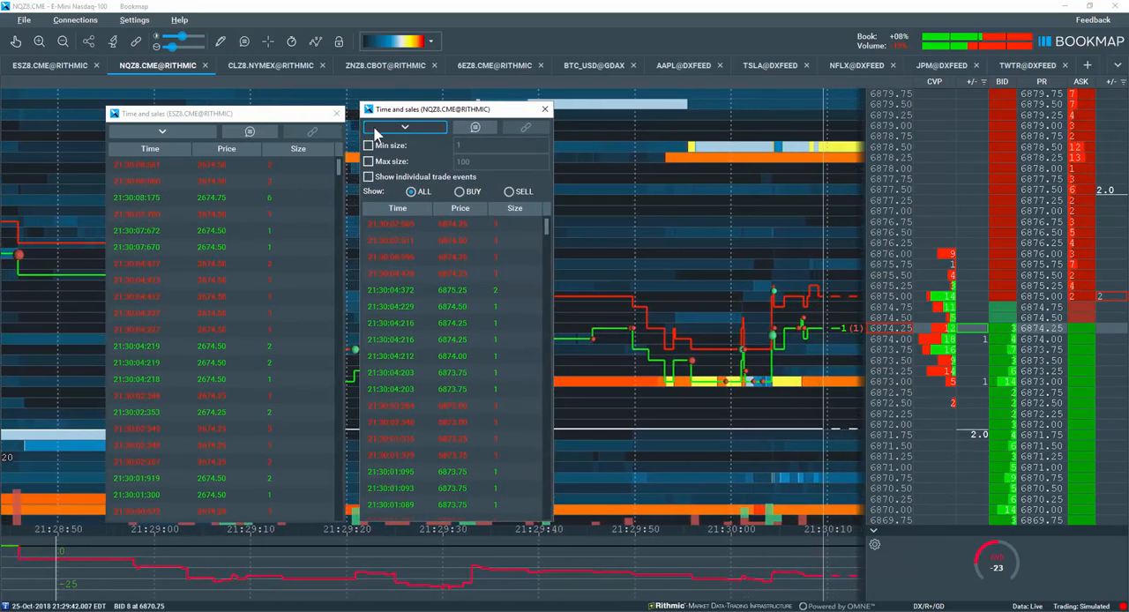
pyautogui.moveTo(445, 109); pyautogui.dragTo(483, 115)
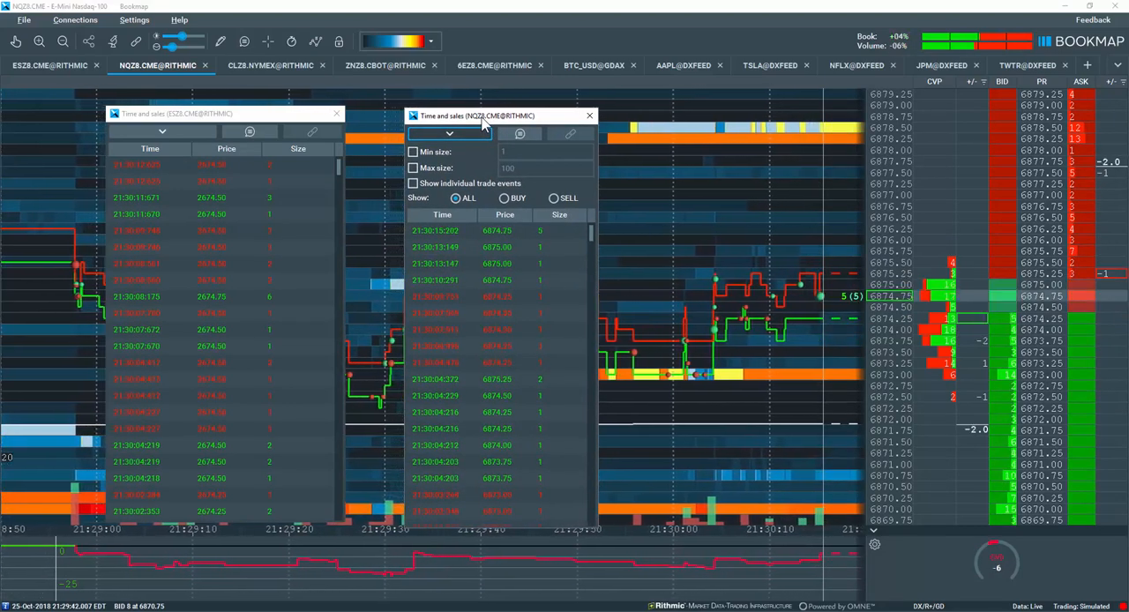
# Dock both floating Time and Sales windows back into their charts and return to the ESZ8 chart
pyautogui.click(590, 115)
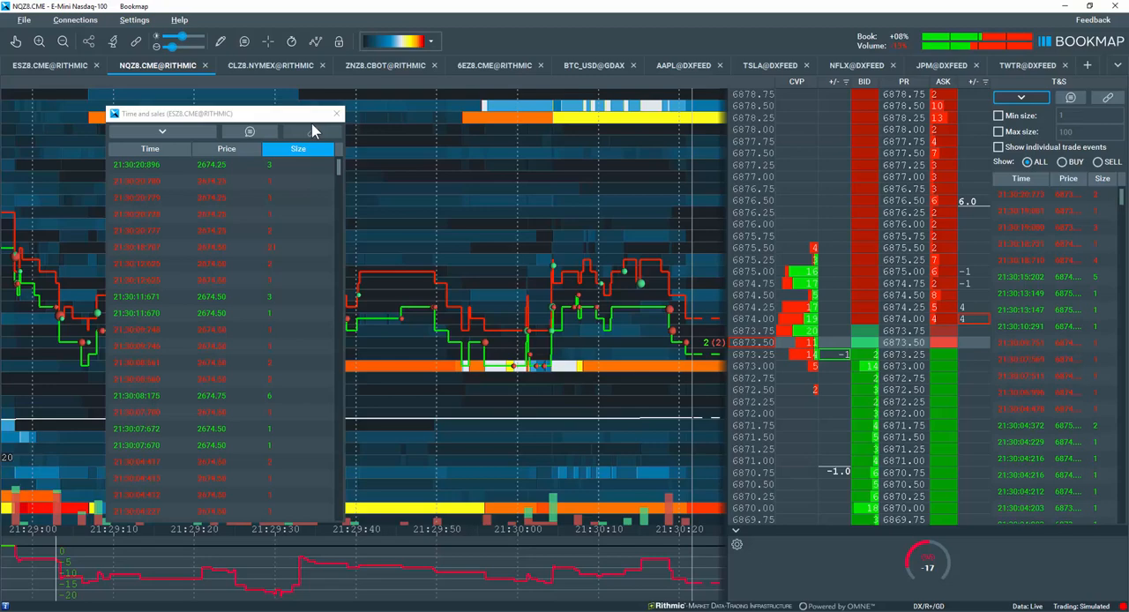
pyautogui.click(338, 116)
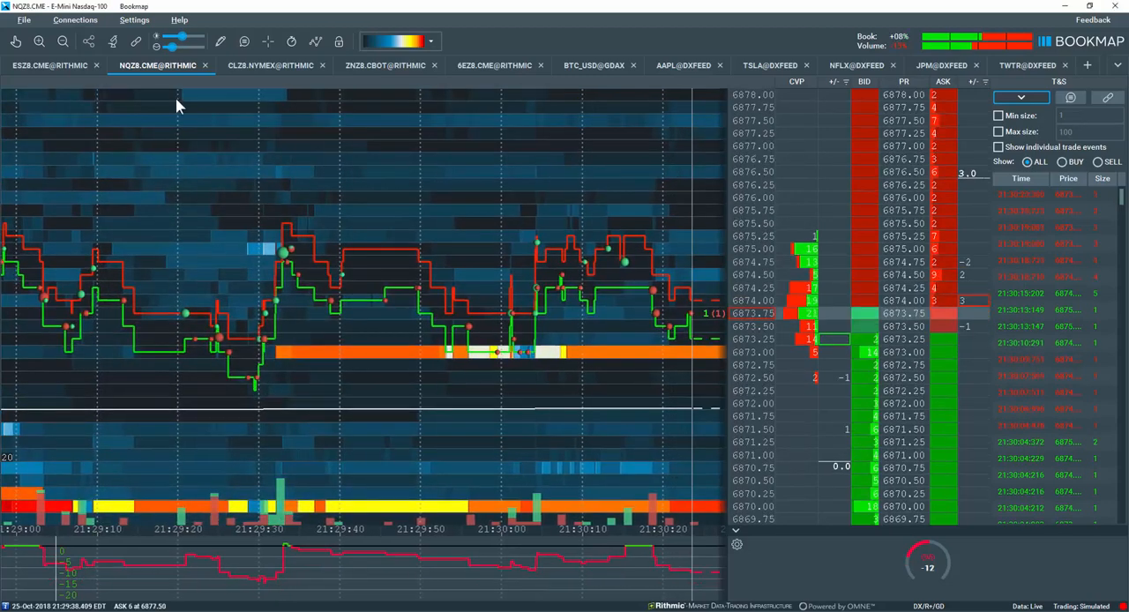
pyautogui.click(40, 66)
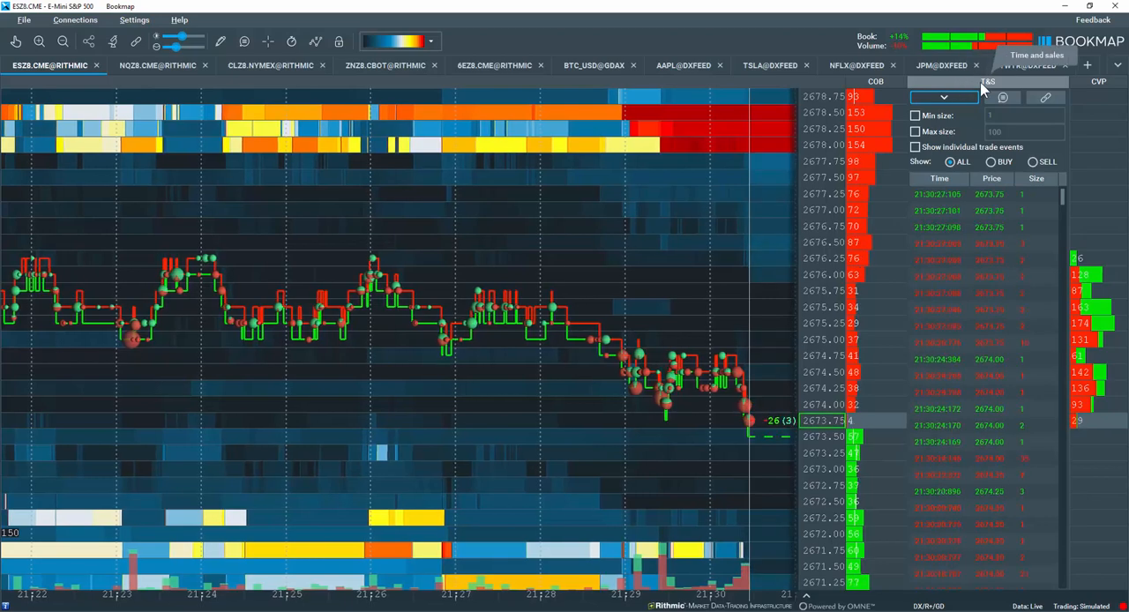
# Move the ES Time and Sales column to the right of CVP and narrow it
pyautogui.moveTo(982, 81); pyautogui.dragTo(1040, 85)
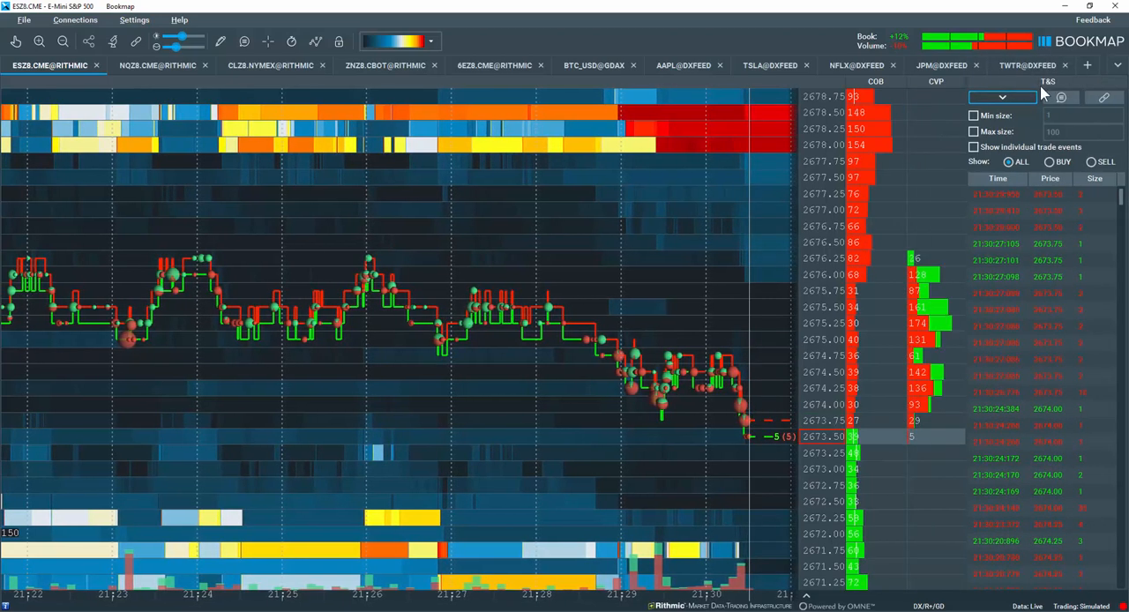
pyautogui.moveTo(966, 81); pyautogui.dragTo(990, 80)
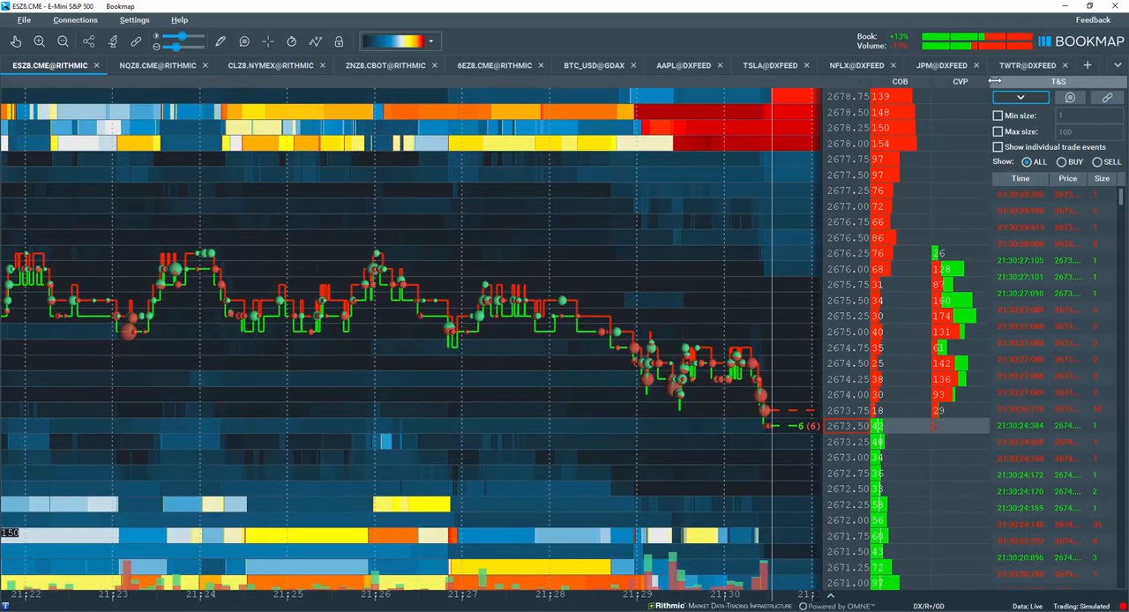